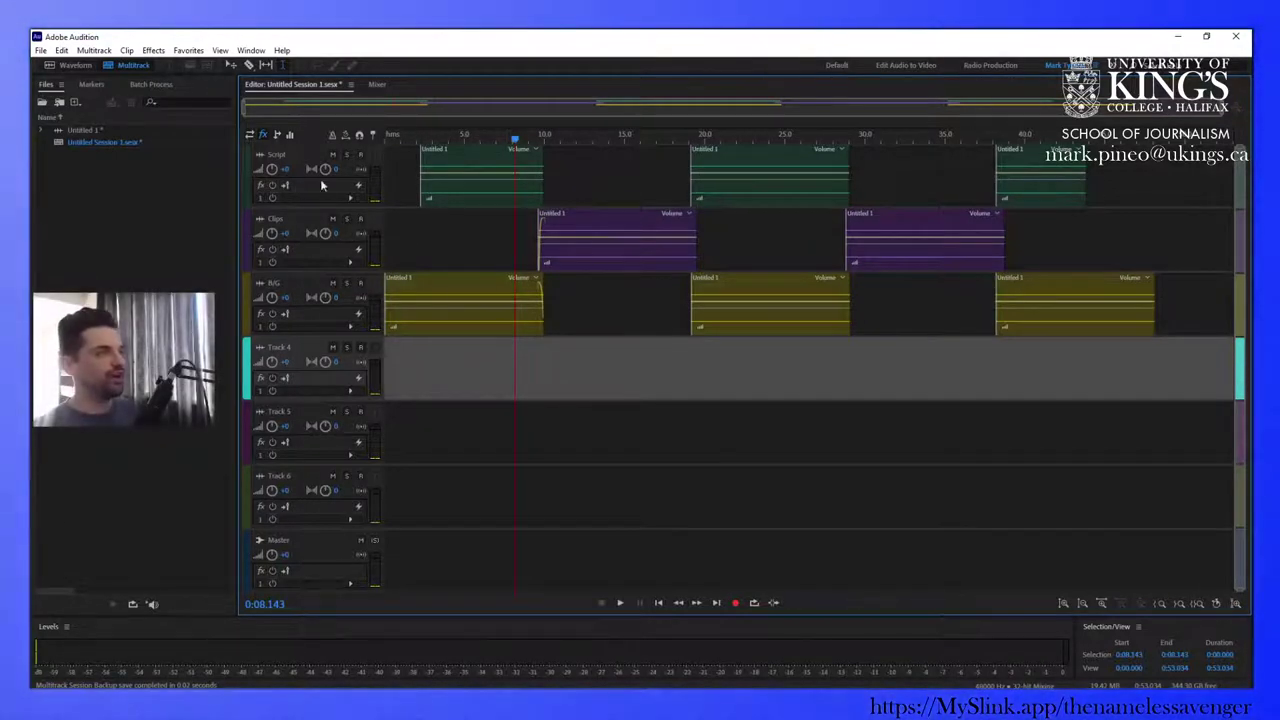
- Select the first Script and Clips clips, then mute the B/G background track
{"action": "left_click", "coordinate": [480, 178]}
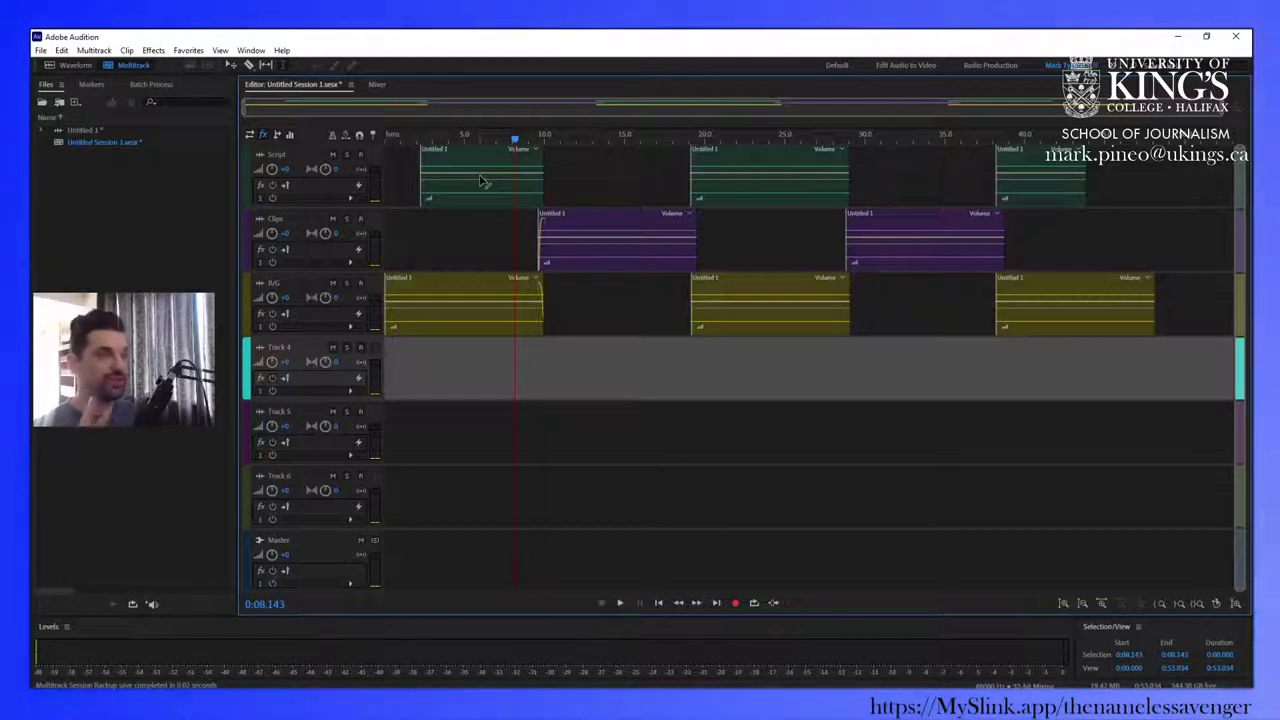
{"action": "left_click", "coordinate": [612, 258]}
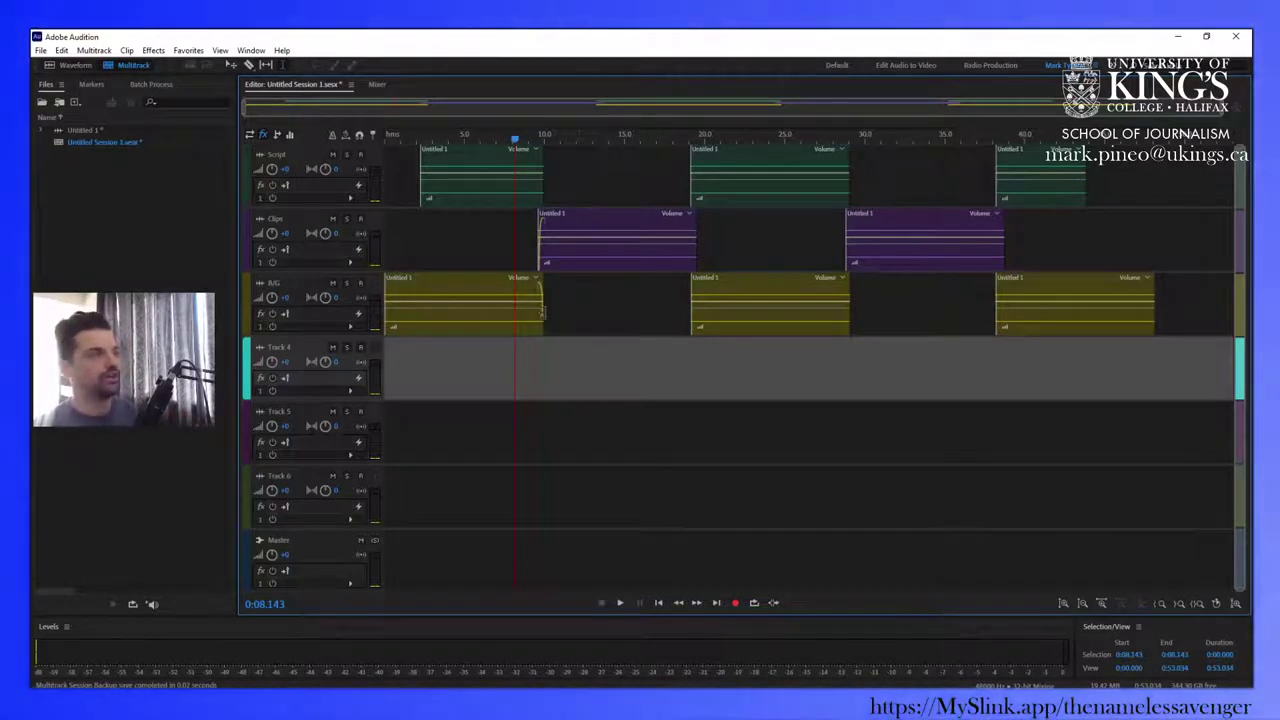
{"action": "left_click", "coordinate": [333, 284]}
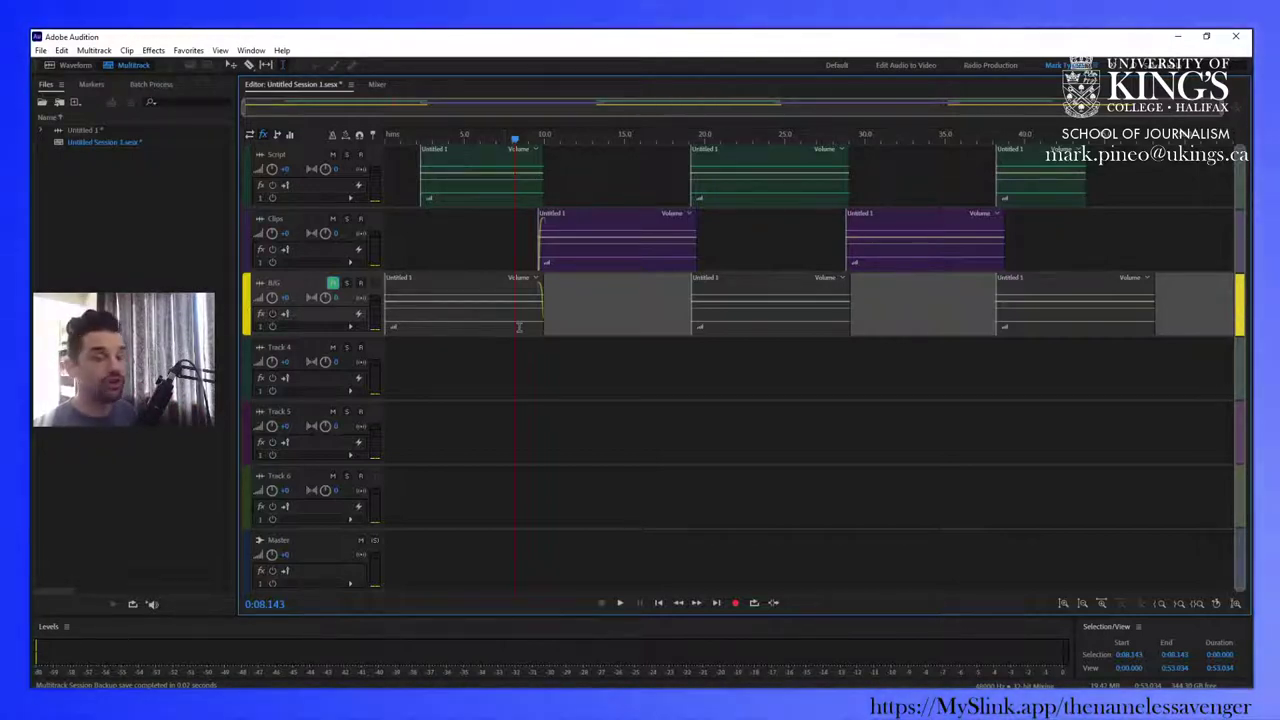
- Select the first three Script clips and first two Clips clips in turn
{"action": "left_click", "coordinate": [489, 160]}
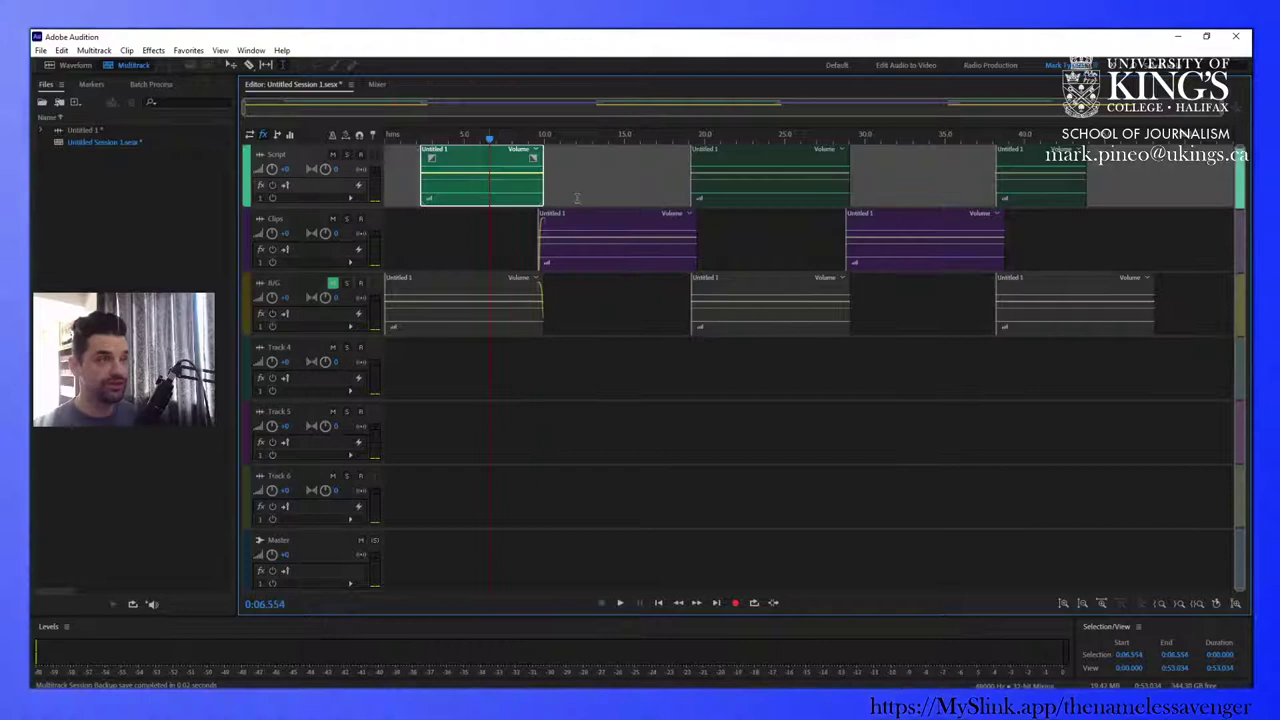
{"action": "left_click", "coordinate": [600, 248]}
{"action": "left_click", "coordinate": [747, 167]}
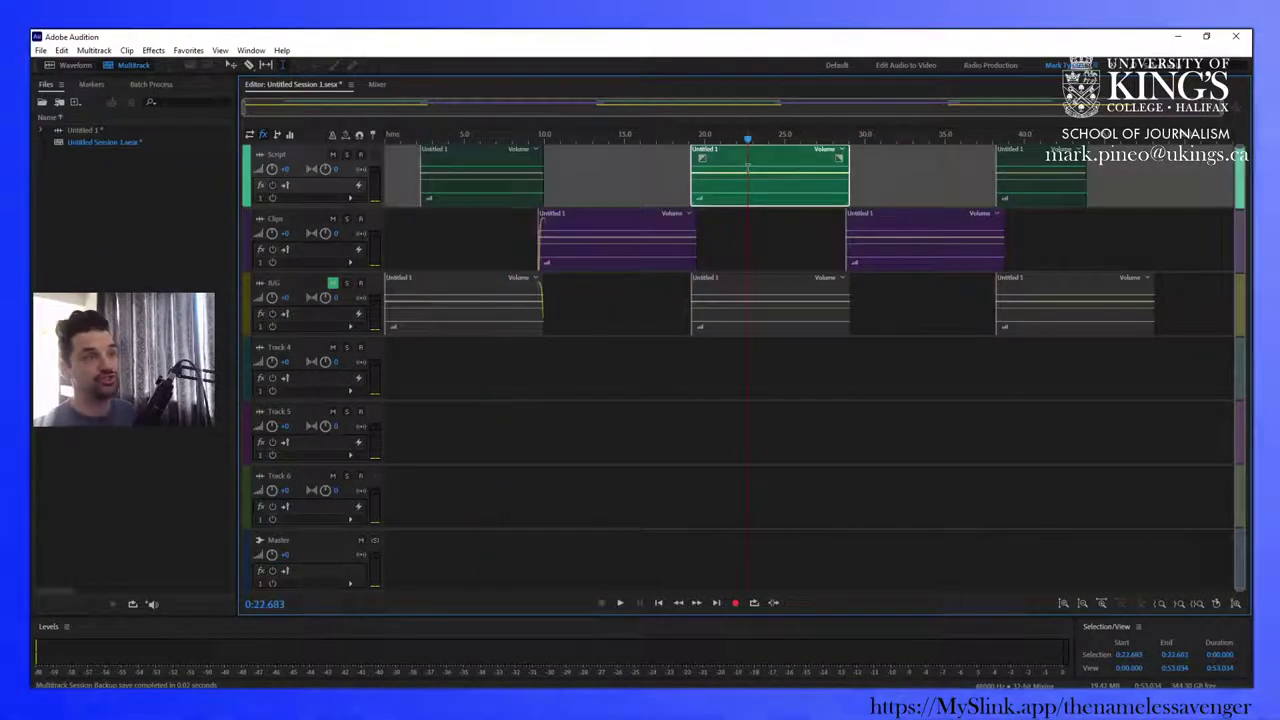
{"action": "left_click", "coordinate": [917, 229]}
{"action": "left_click", "coordinate": [1048, 187]}
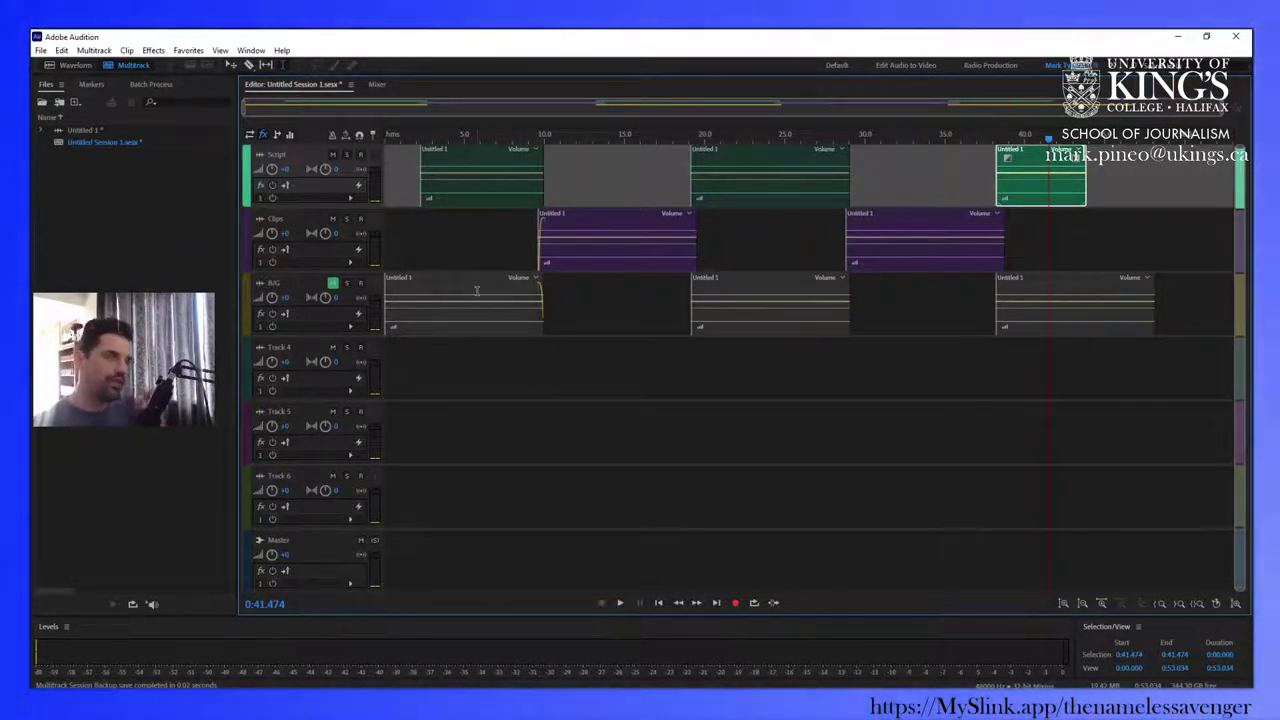
- Unmute the B/G track and return the playhead to the session start
{"action": "left_click", "coordinate": [335, 290]}
{"action": "left_click", "coordinate": [333, 285]}
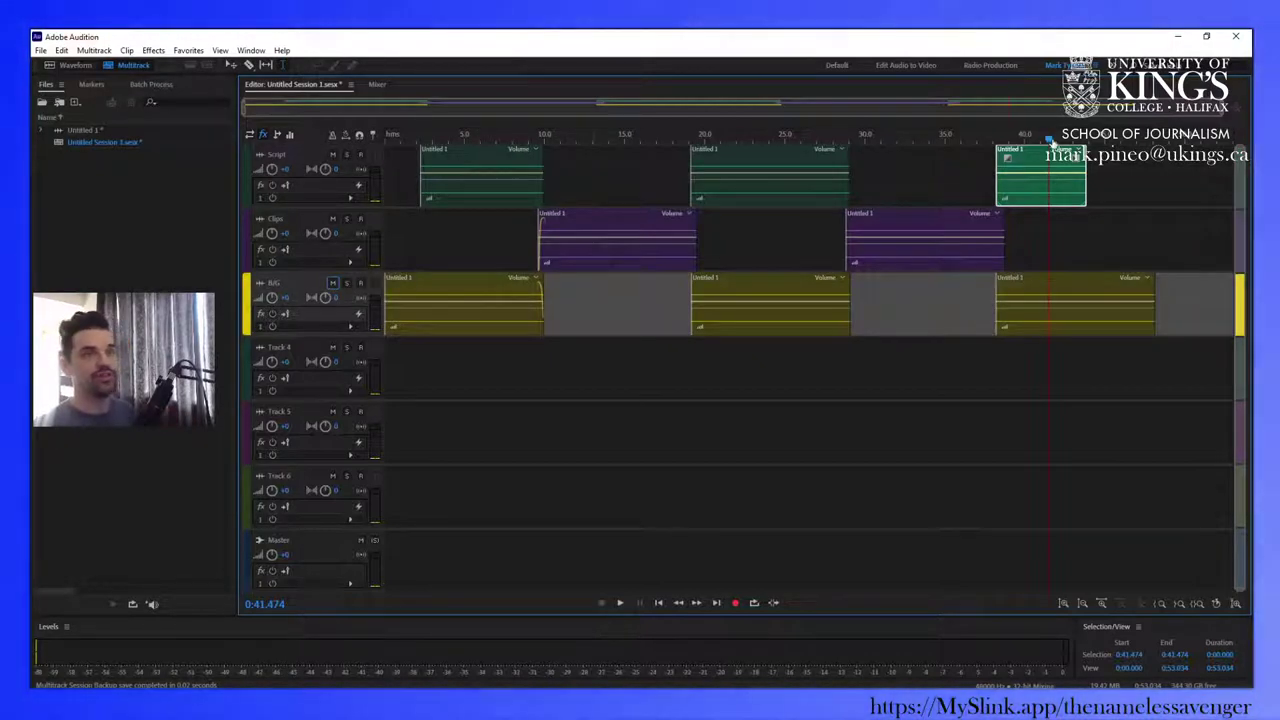
{"action": "key", "text": "Home"}
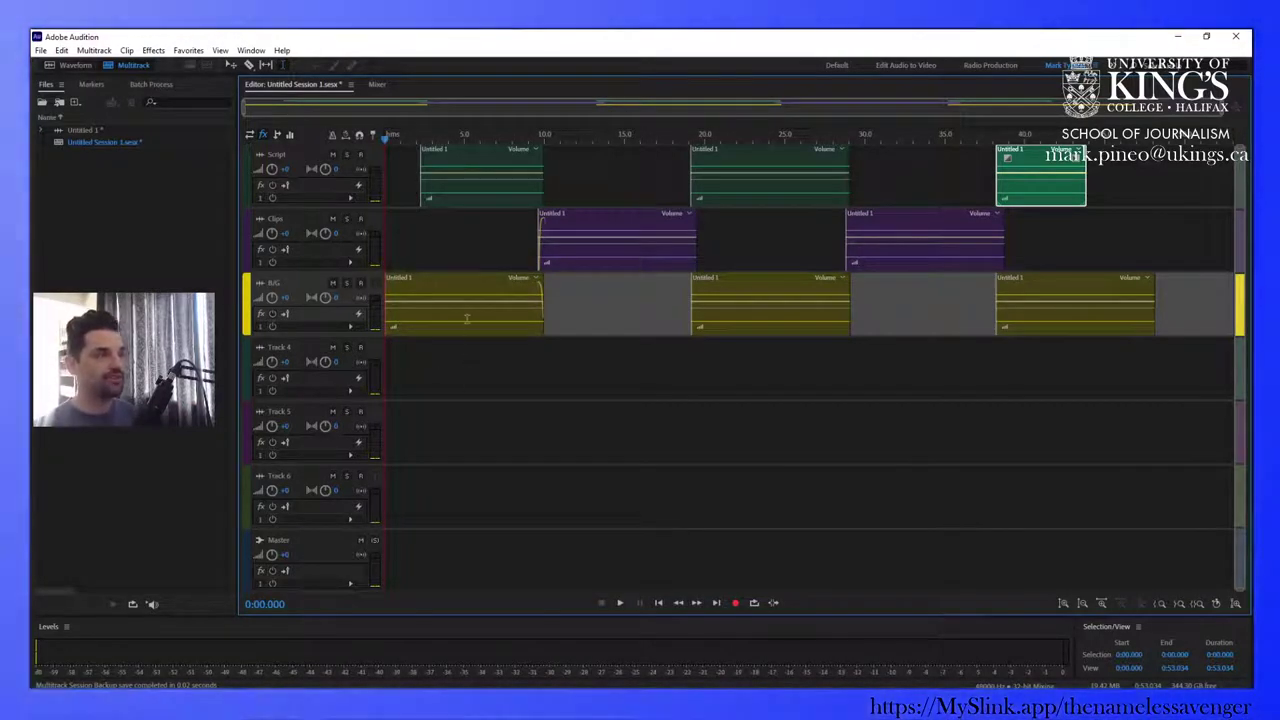
- Group the first B/G clip with the first Clips clip as a yellow pair
{"action": "left_click", "coordinate": [466, 300]}
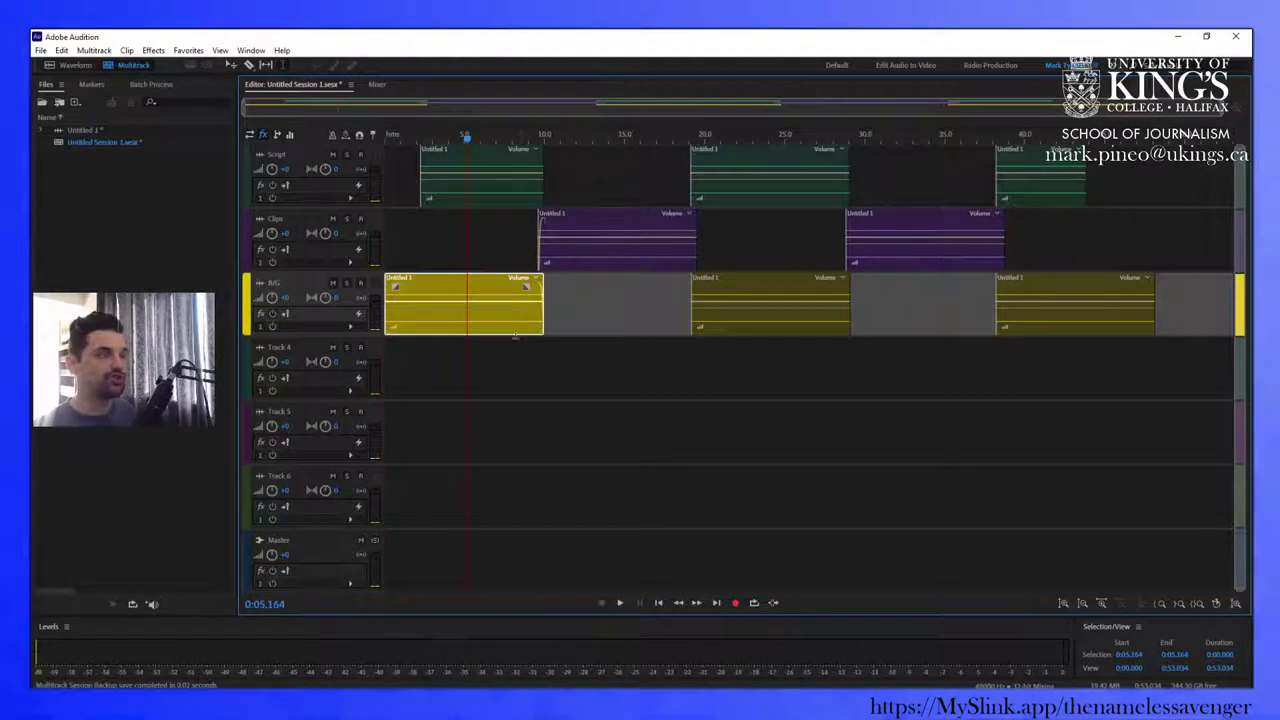
{"action": "left_click", "coordinate": [591, 255]}
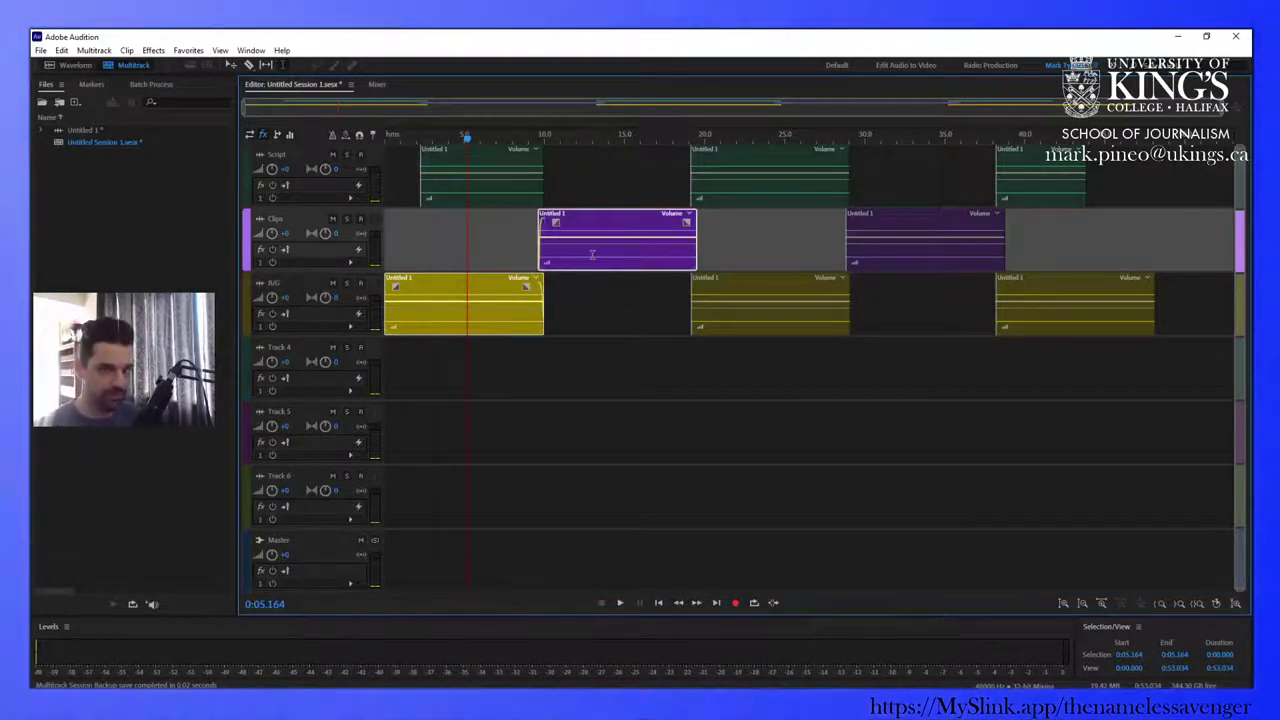
{"action": "right_click", "coordinate": [591, 255]}
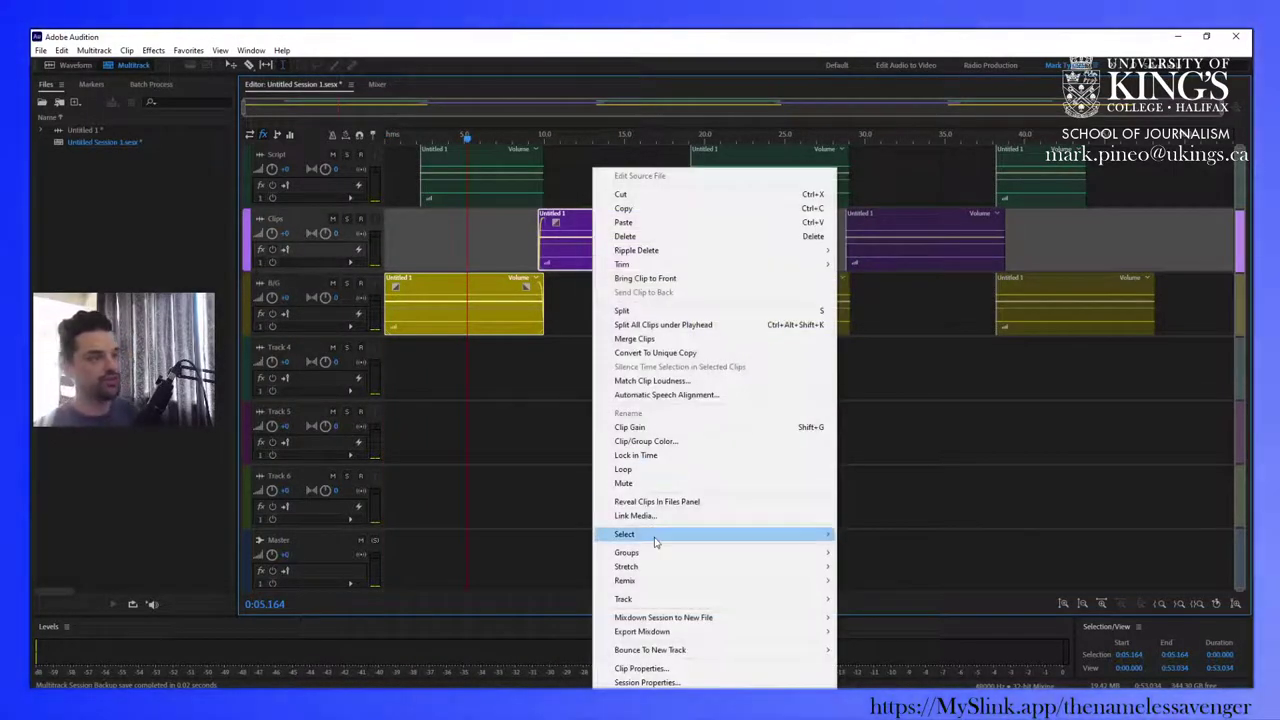
{"action": "mouse_move", "coordinate": [708, 556]}
{"action": "left_click", "coordinate": [872, 552]}
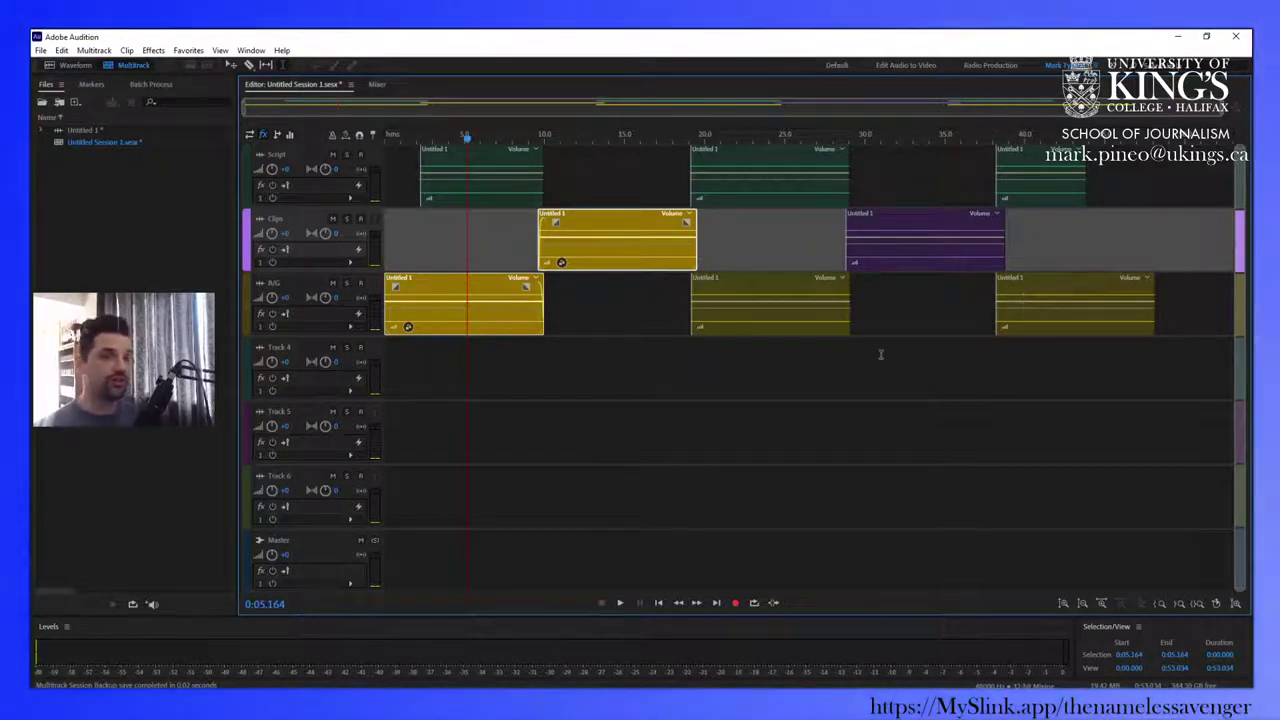
- Group the second B/G clip with the second Clips clip as a magenta pair
{"action": "left_click", "coordinate": [823, 300]}
{"action": "left_click", "coordinate": [894, 260], "text": "ctrl"}
{"action": "right_click", "coordinate": [893, 270]}
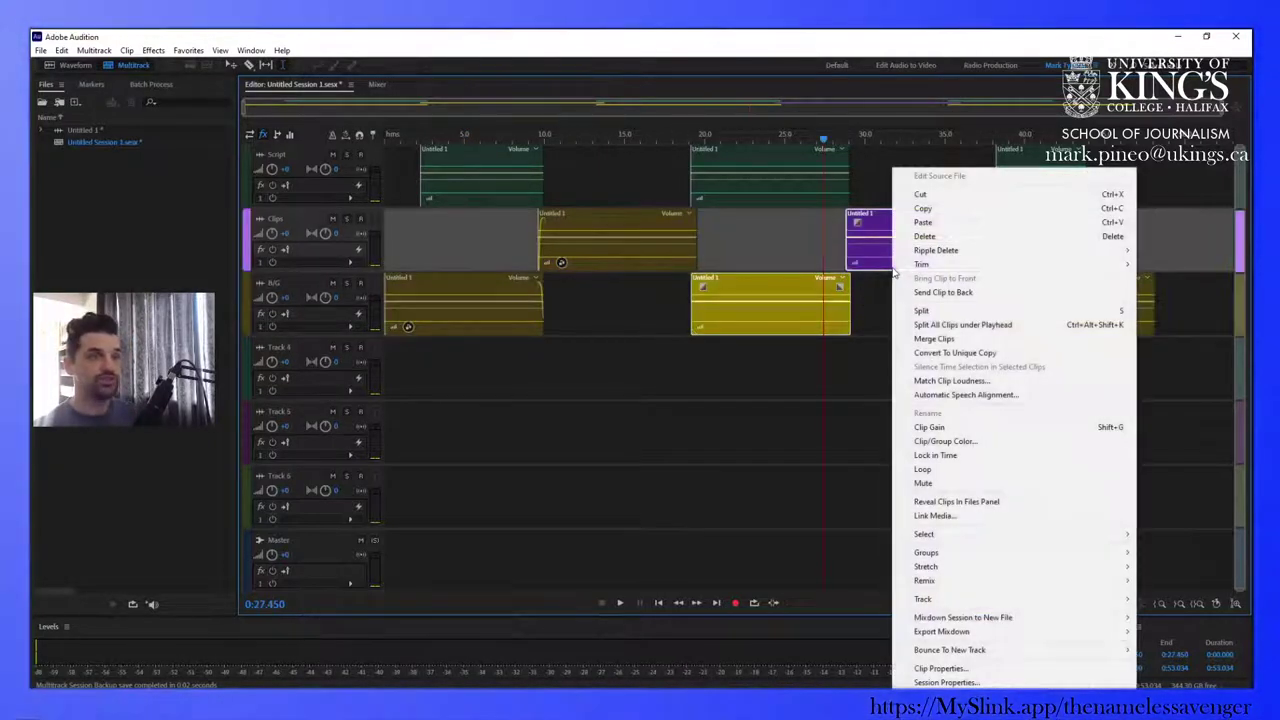
{"action": "mouse_move", "coordinate": [926, 552]}
{"action": "left_click", "coordinate": [788, 553]}
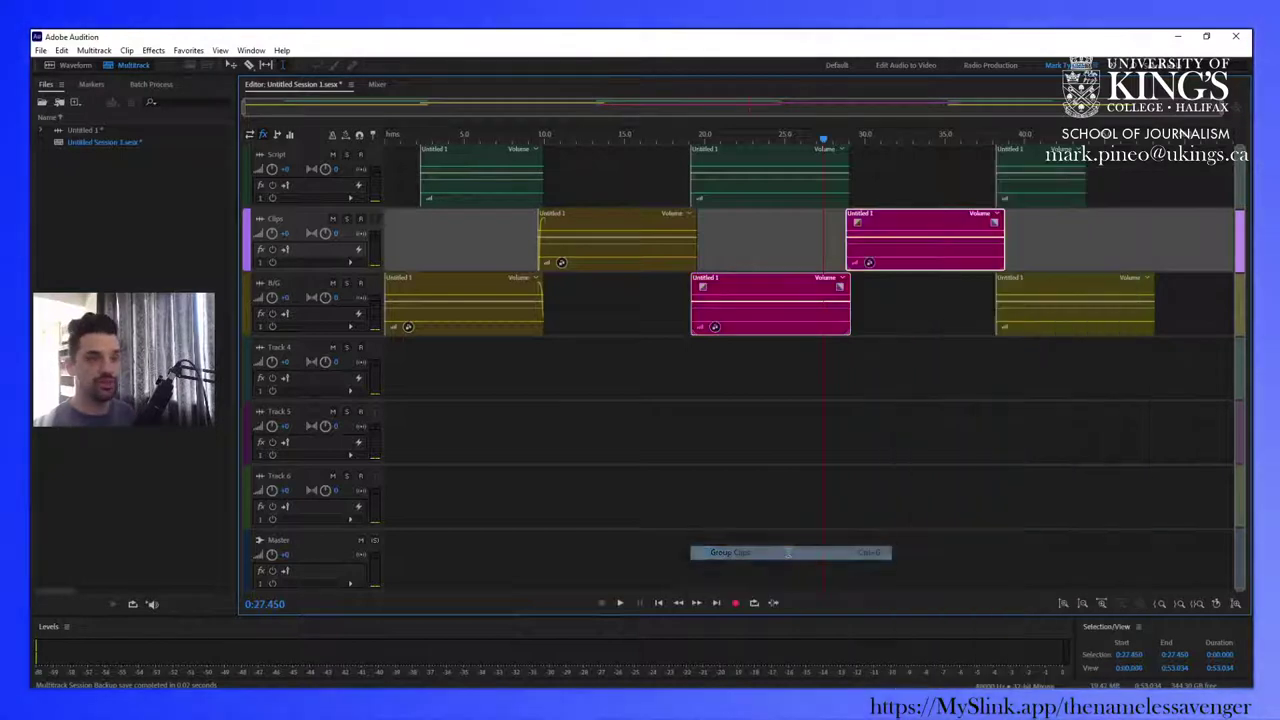
{"action": "left_click", "coordinate": [714, 433]}
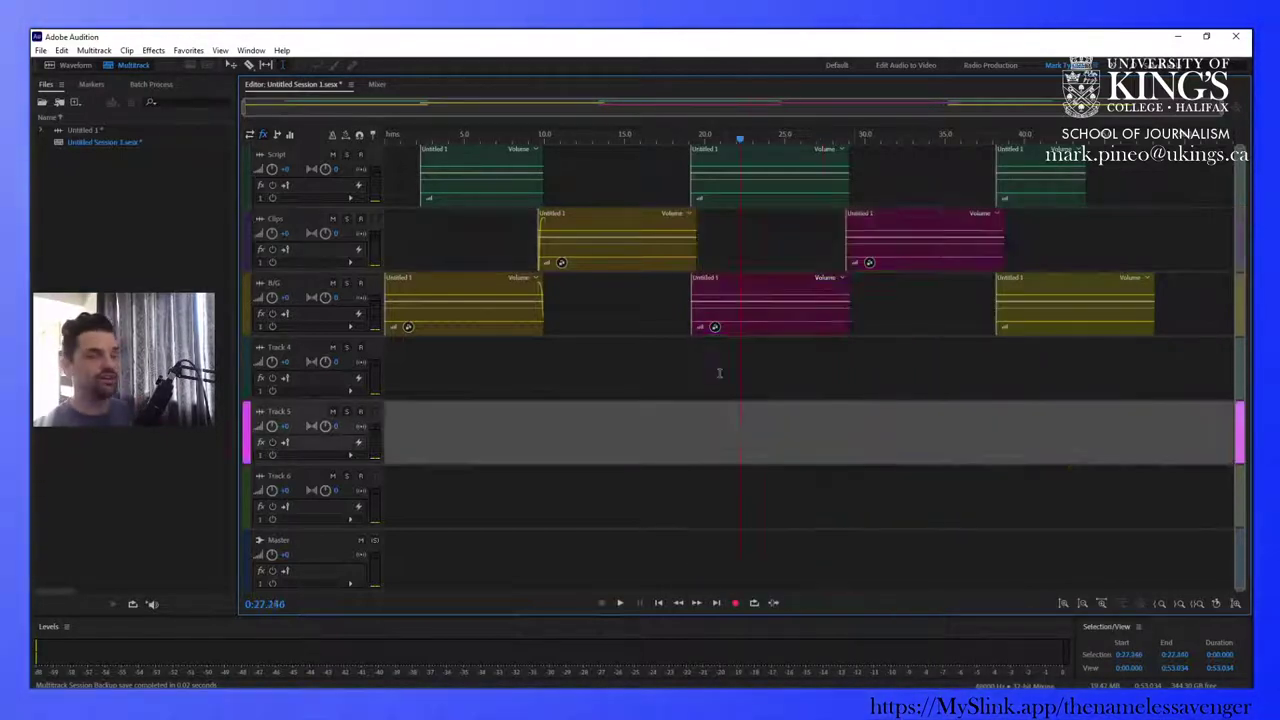
{"action": "left_click", "coordinate": [466, 194]}
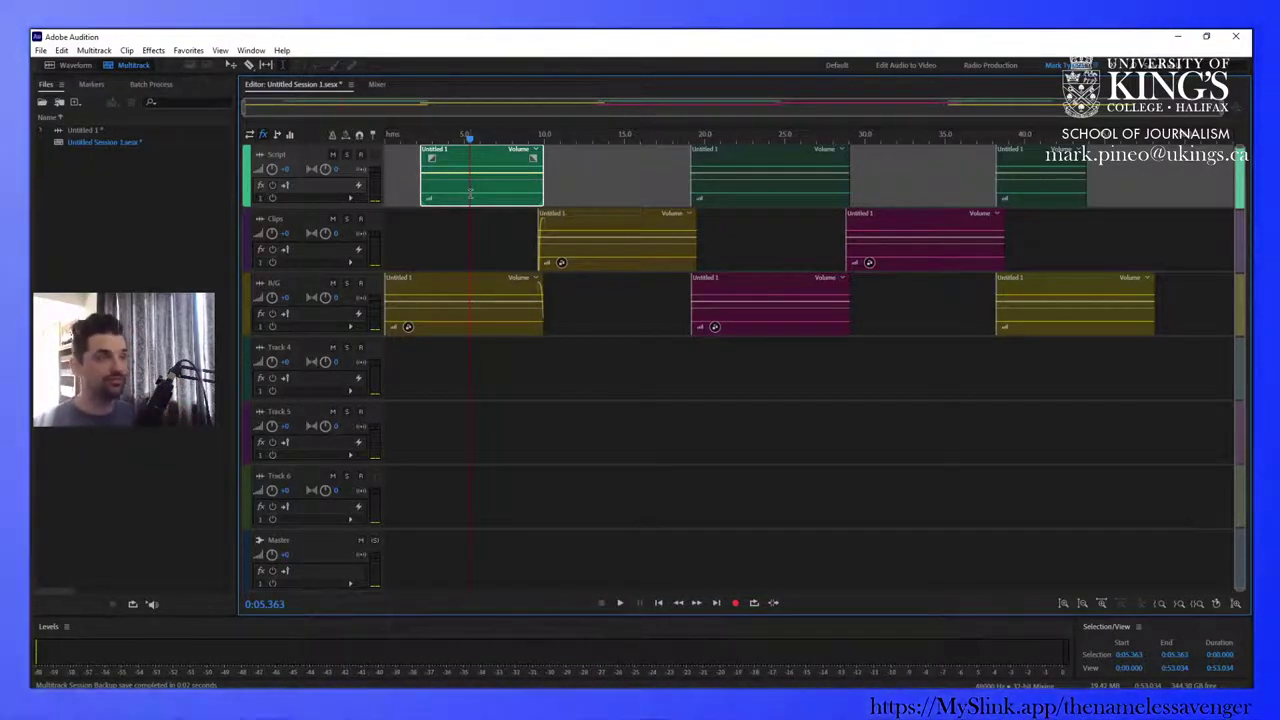
{"action": "left_click", "coordinate": [589, 318]}
{"action": "left_click", "coordinate": [703, 432]}
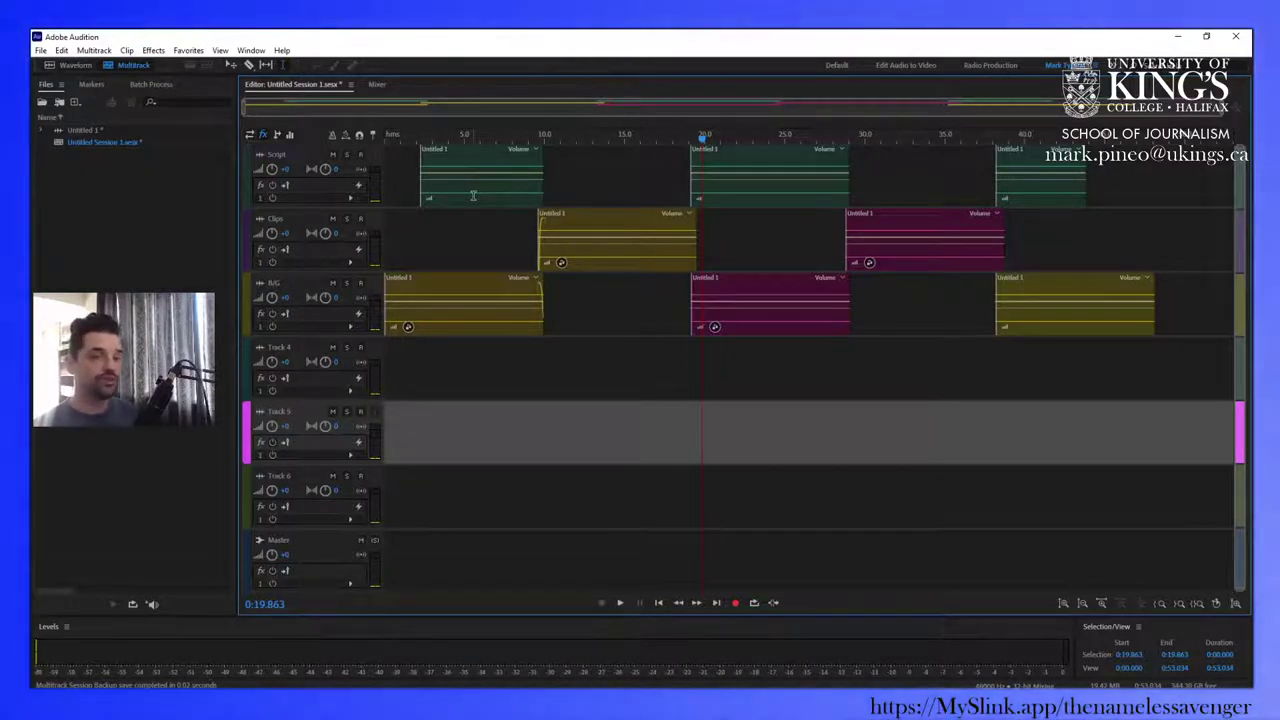
- Make a time selection from about 0:07.6 to 0:12.5 over the first clip overlap
{"action": "left_click_drag", "start_coordinate": [421, 225], "coordinate": [301, 276]}
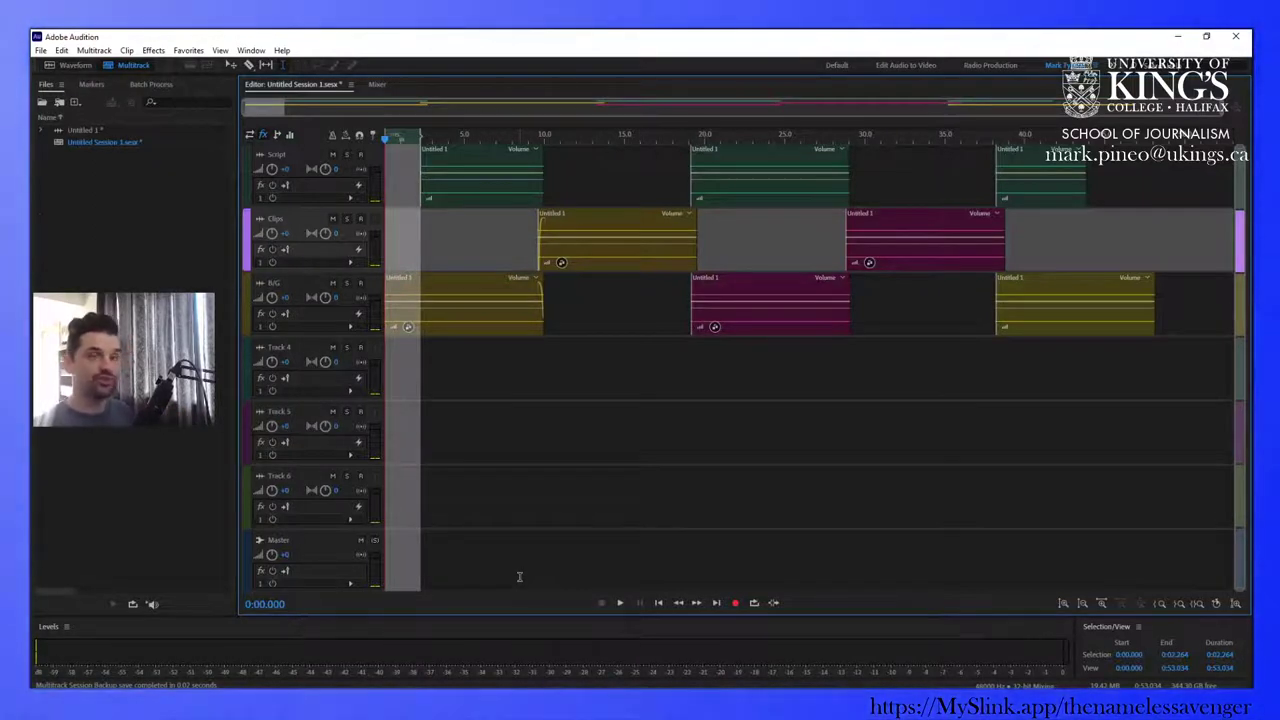
{"action": "left_click_drag", "start_coordinate": [1090, 218], "coordinate": [1154, 224]}
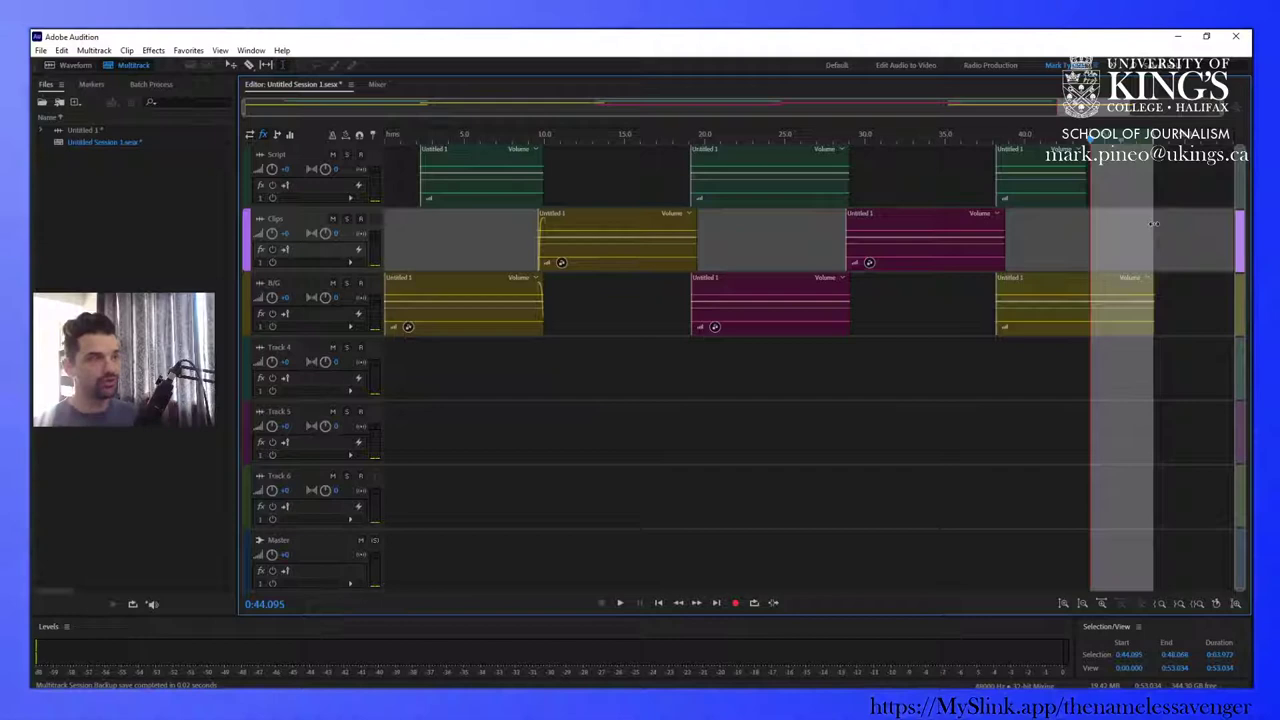
{"action": "left_click", "coordinate": [505, 233]}
{"action": "left_click_drag", "start_coordinate": [505, 233], "coordinate": [581, 228]}
- Zoom to the overlap range, mute the Script track, and select the overlapping clips
{"action": "key", "text": "ctrl+alt+z"}
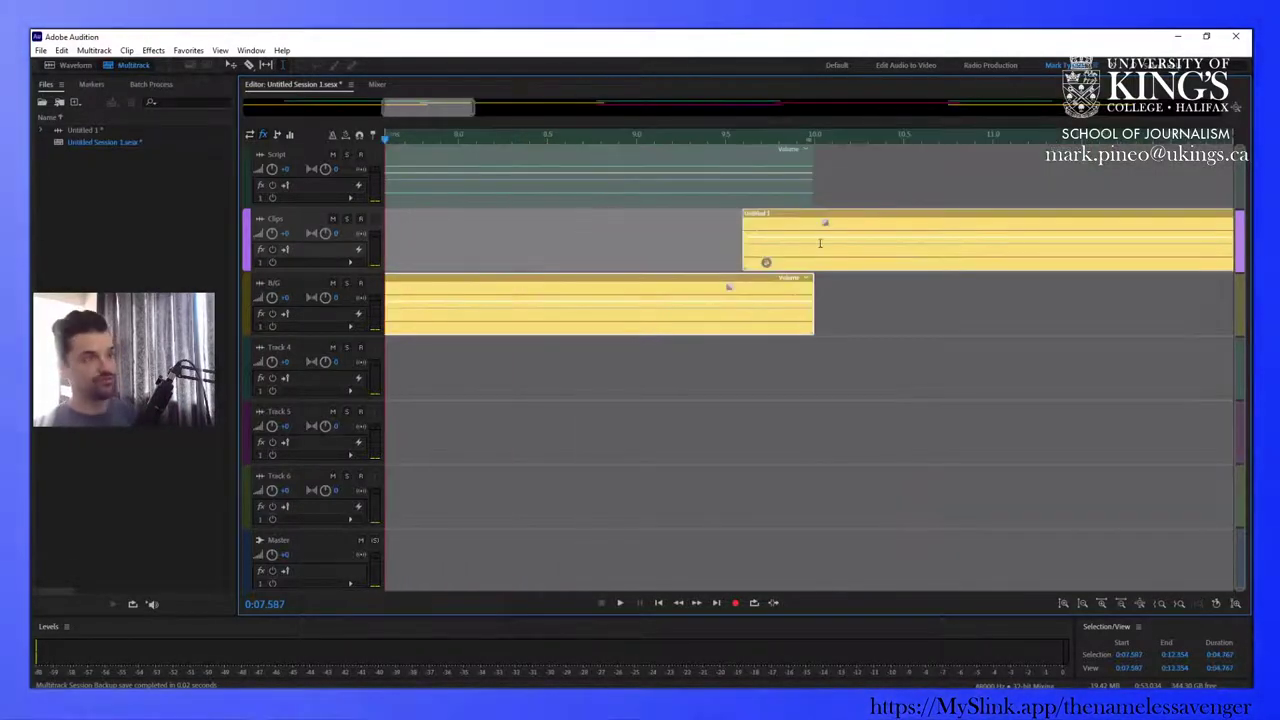
{"action": "left_click", "coordinate": [790, 370]}
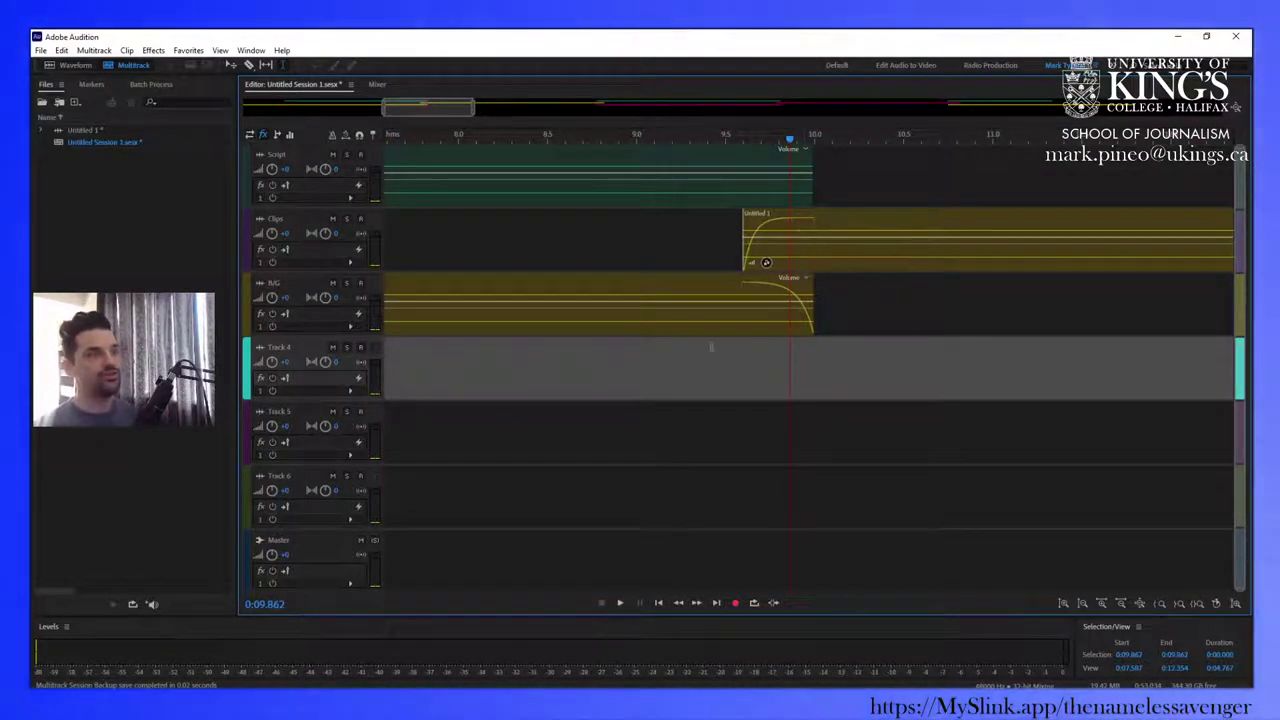
{"action": "left_click", "coordinate": [333, 154]}
{"action": "left_click", "coordinate": [690, 305]}
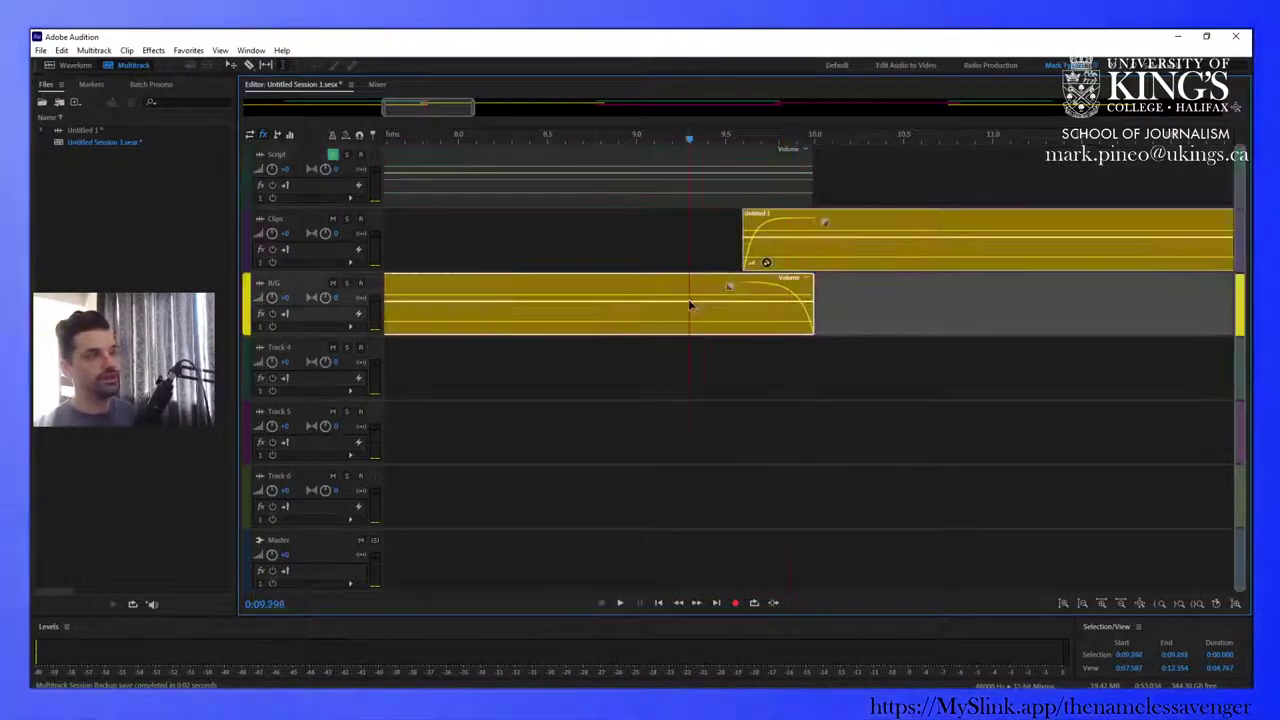
{"action": "left_click", "coordinate": [830, 258]}
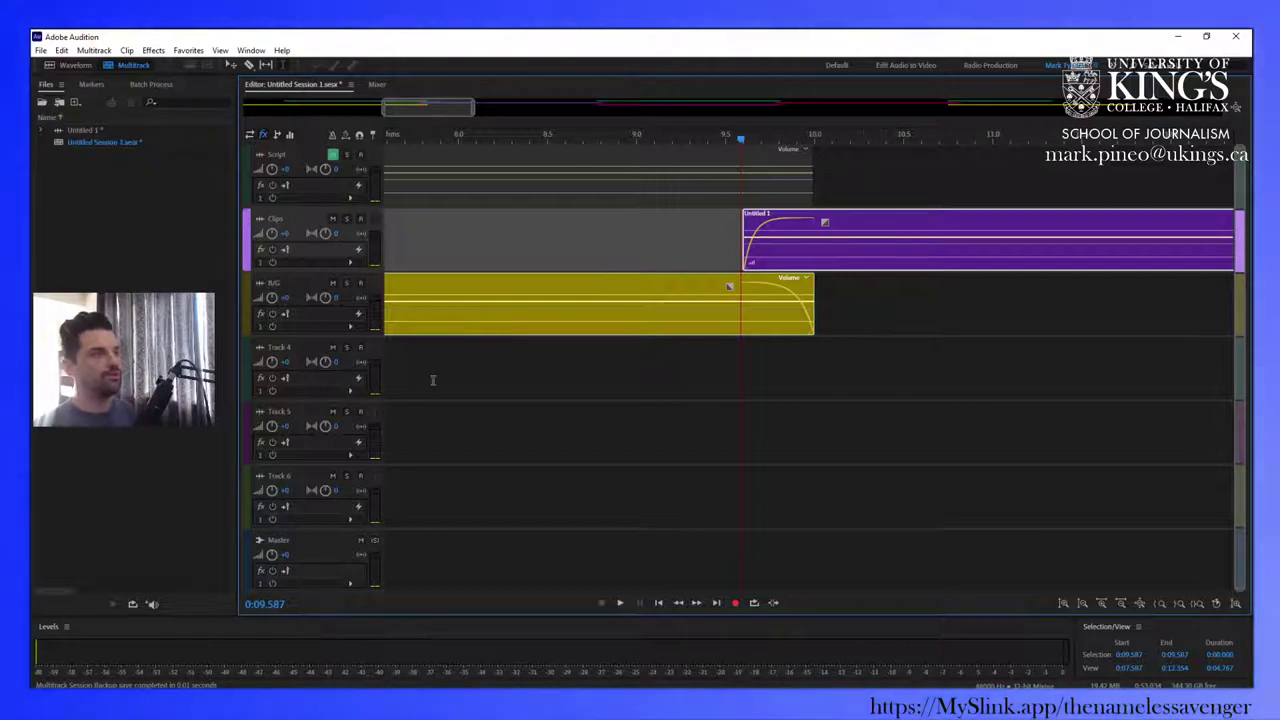
- Lower the first B/G clip's volume line to about -13.7 dB
{"action": "left_click", "coordinate": [504, 309]}
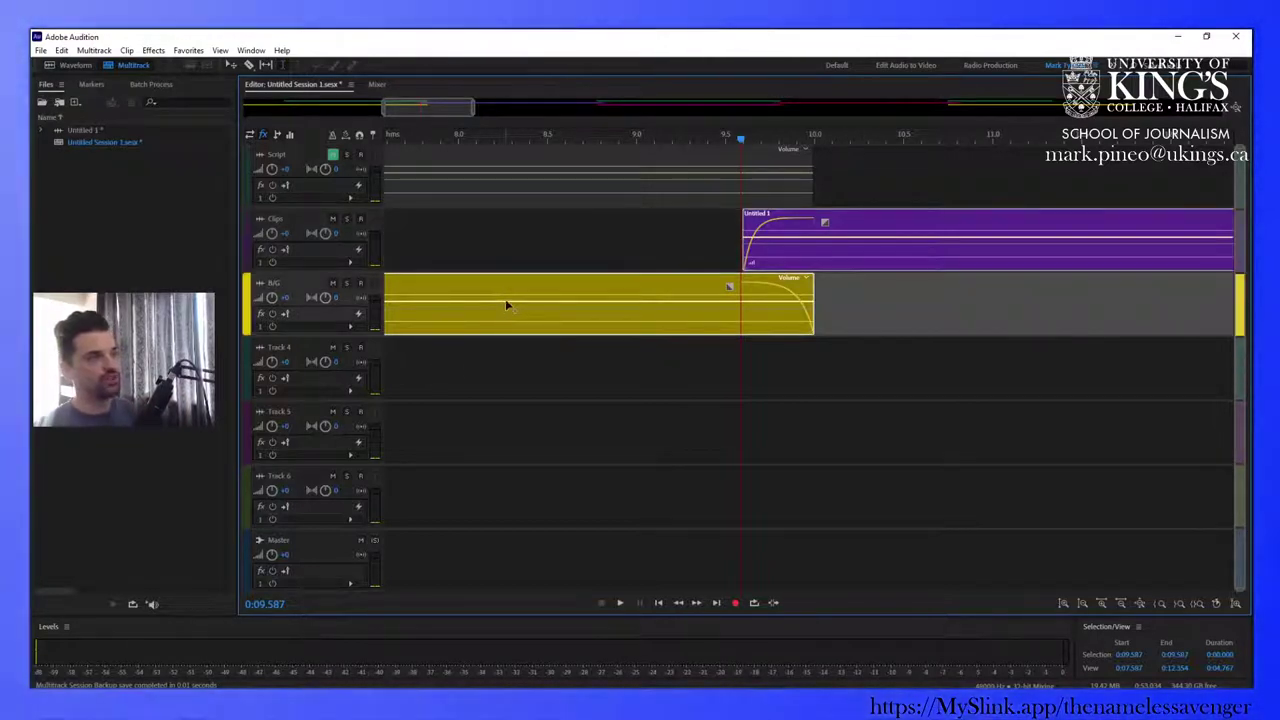
{"action": "left_click_drag", "start_coordinate": [506, 305], "coordinate": [510, 322]}
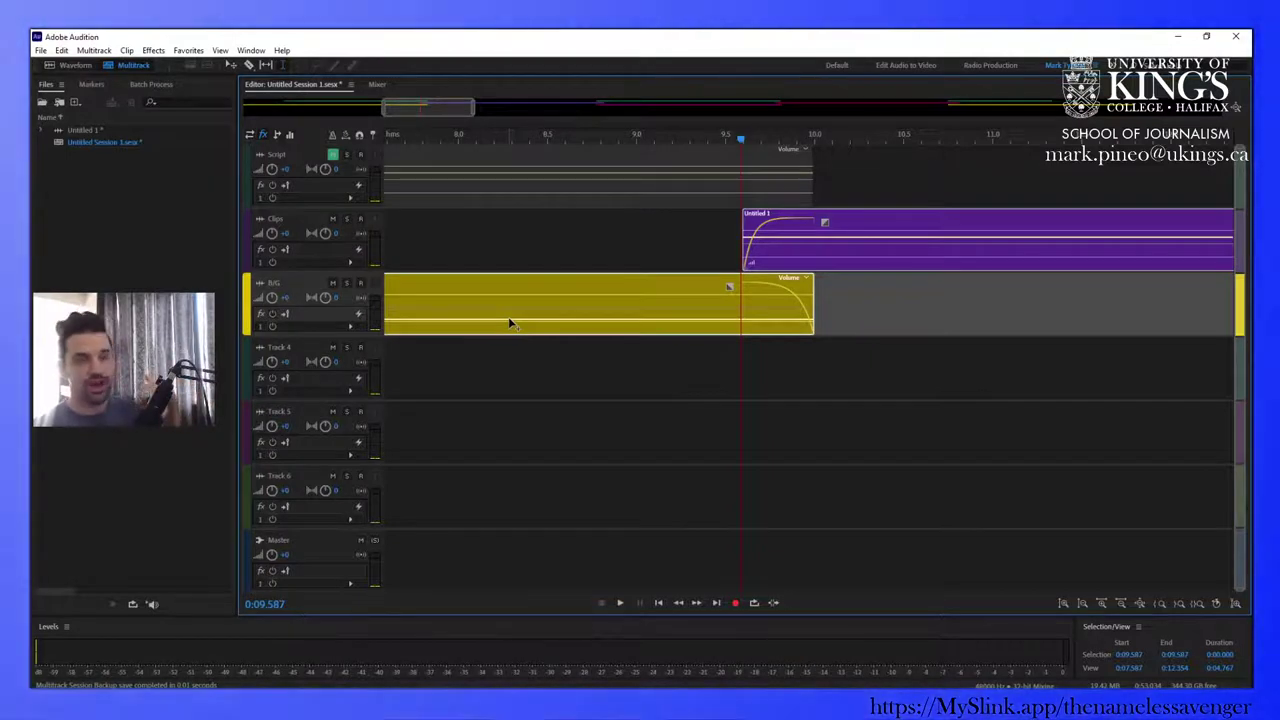
{"action": "left_click", "coordinate": [840, 250]}
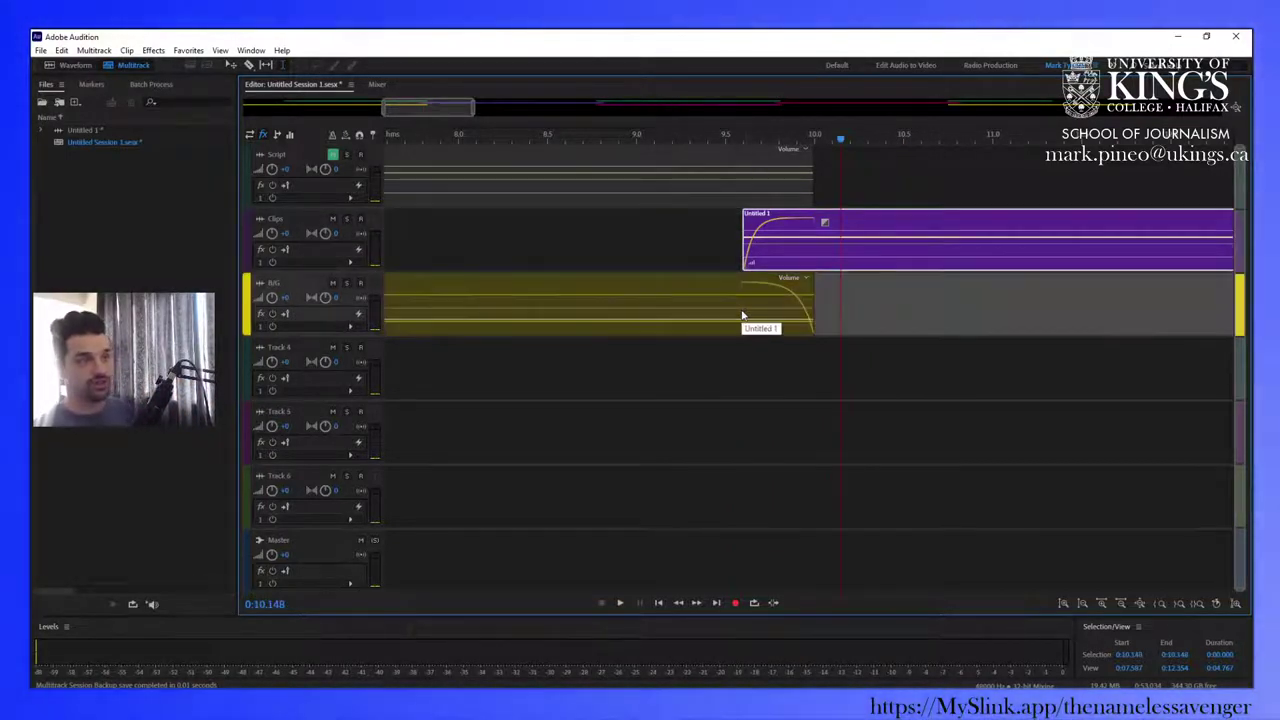
{"action": "left_click", "coordinate": [752, 308]}
{"action": "left_click", "coordinate": [754, 313]}
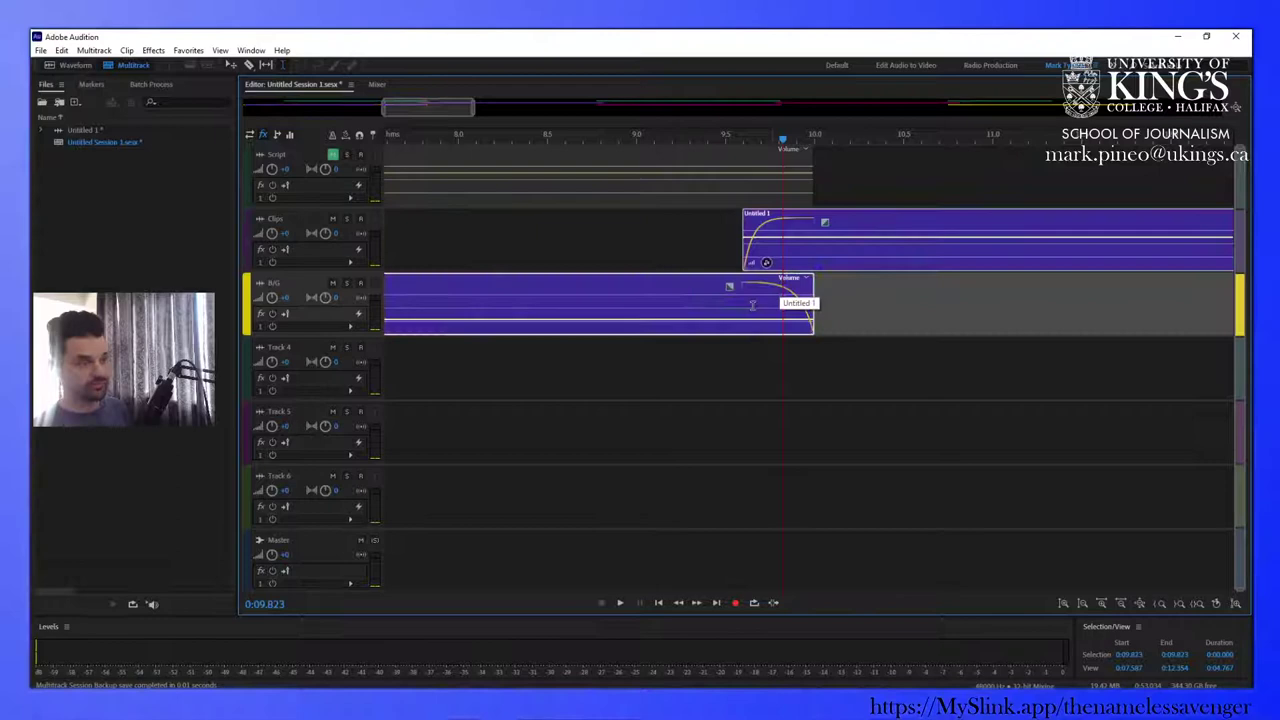
- Zoom out to the full session with \ and unmute the Script track
{"action": "key", "text": "backslash"}
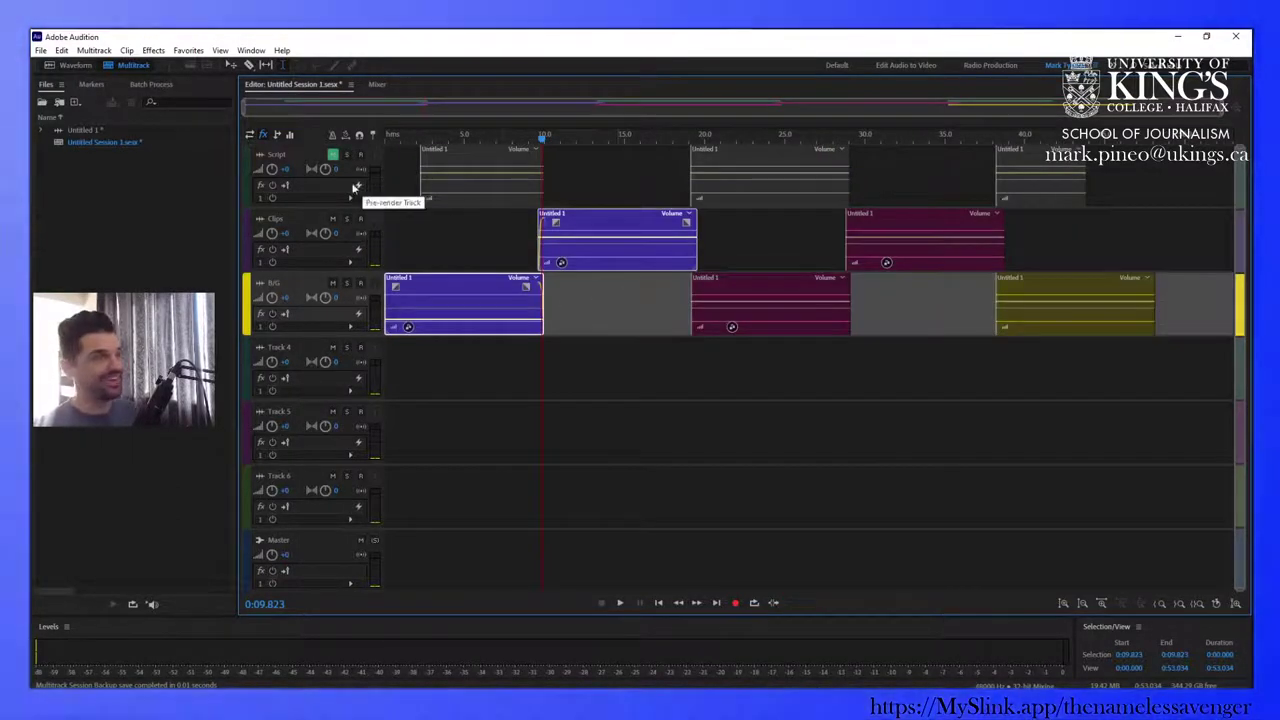
{"action": "left_click", "coordinate": [330, 160]}
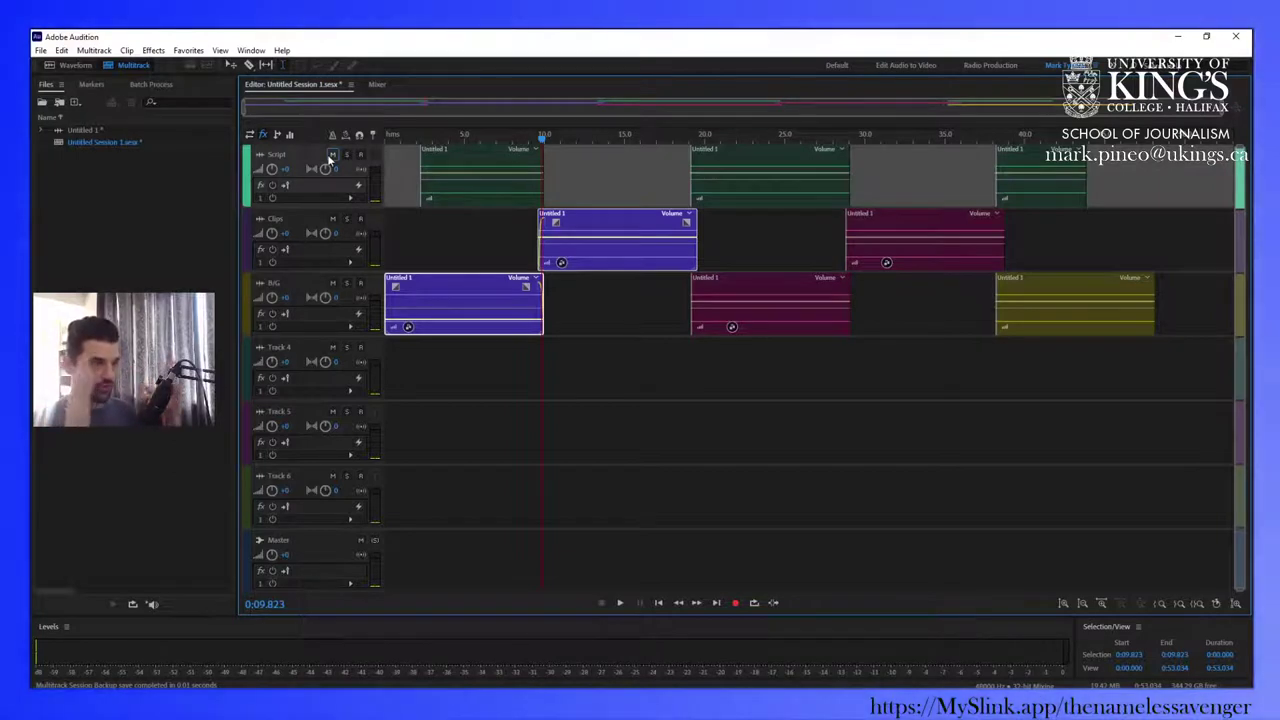